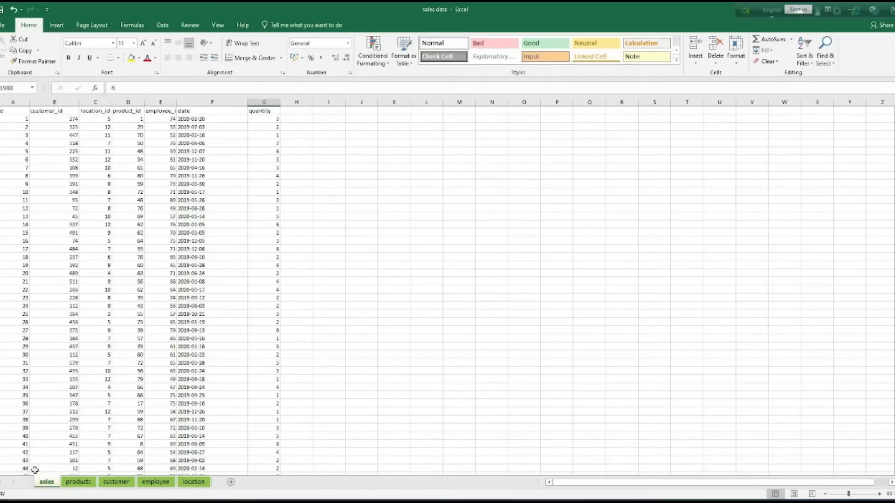
Examine the id, customer_id, location_id and product_id columns of the sales sheet.
left_click(12, 120)
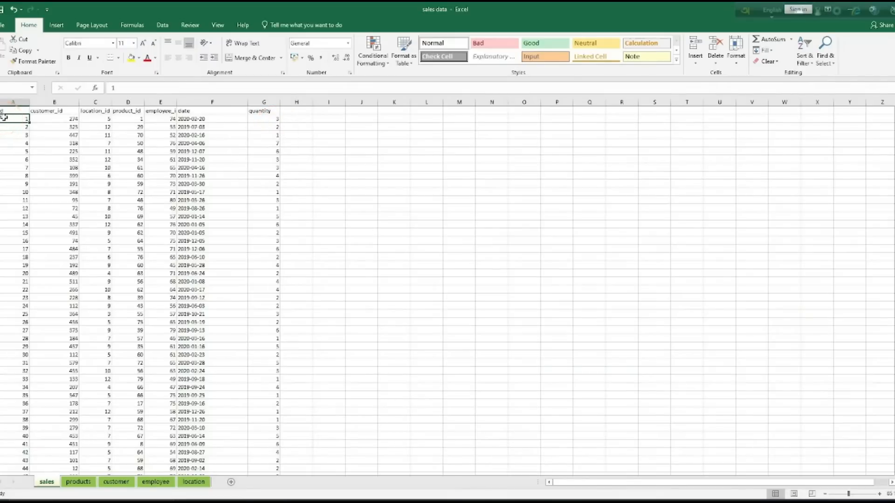
left_click(68, 120)
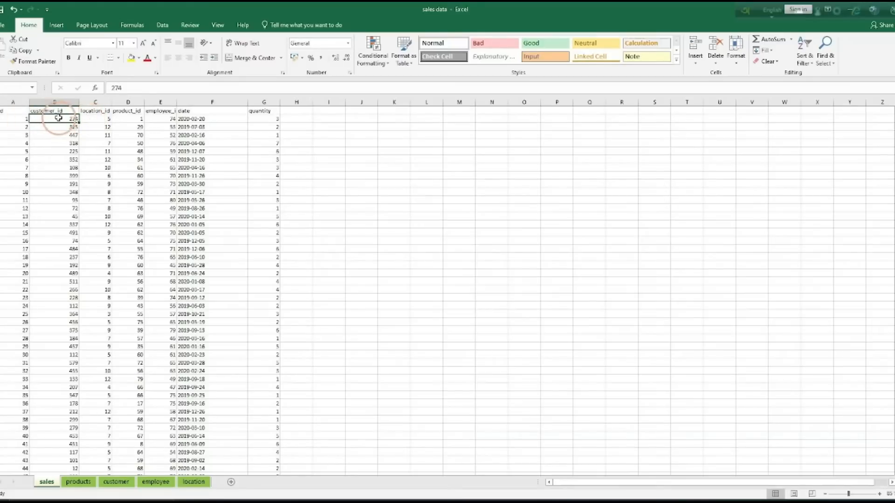
left_click(105, 119)
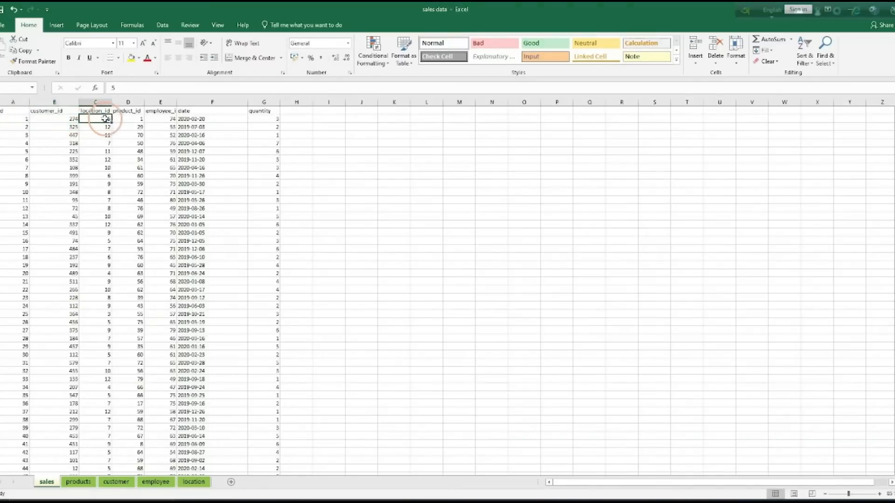
left_click(126, 118)
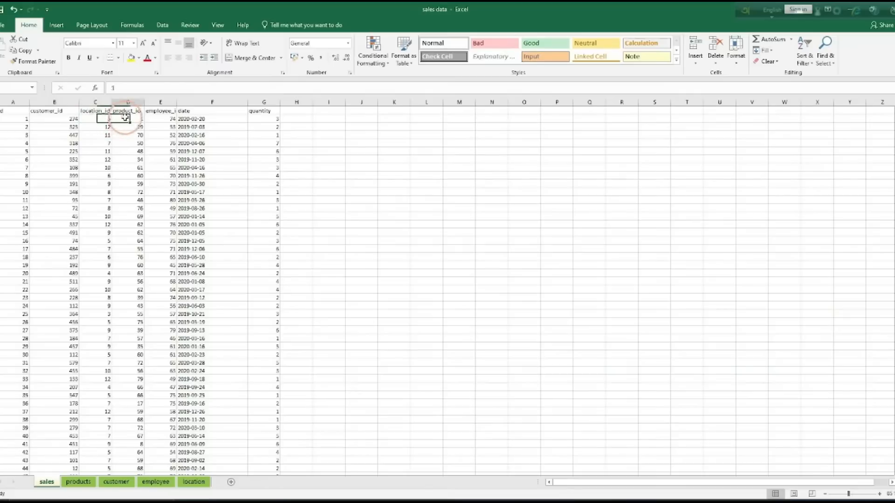
left_click(129, 119)
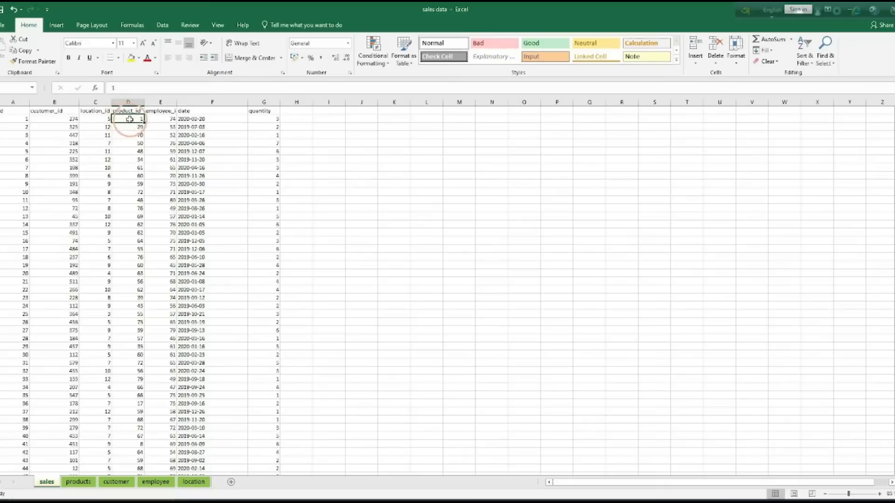
Review the products sheet's product_id, product, price, profit margin and tax rate columns.
left_click(78, 483)
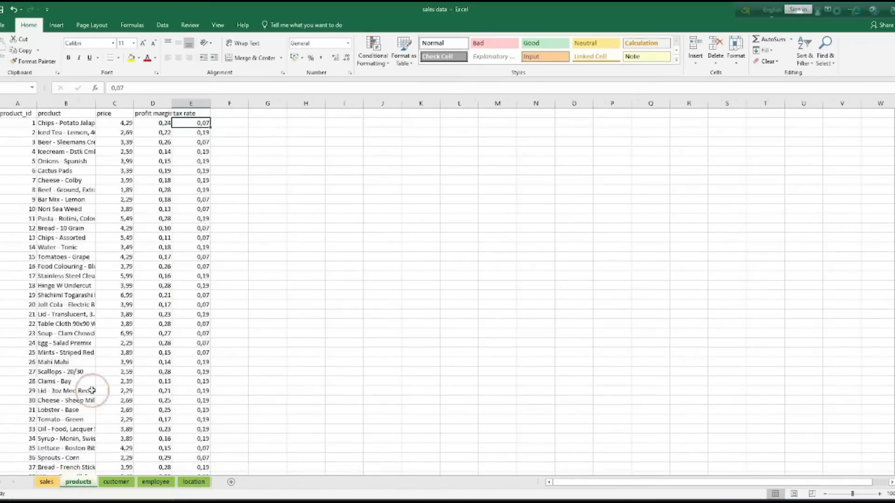
left_click(19, 124)
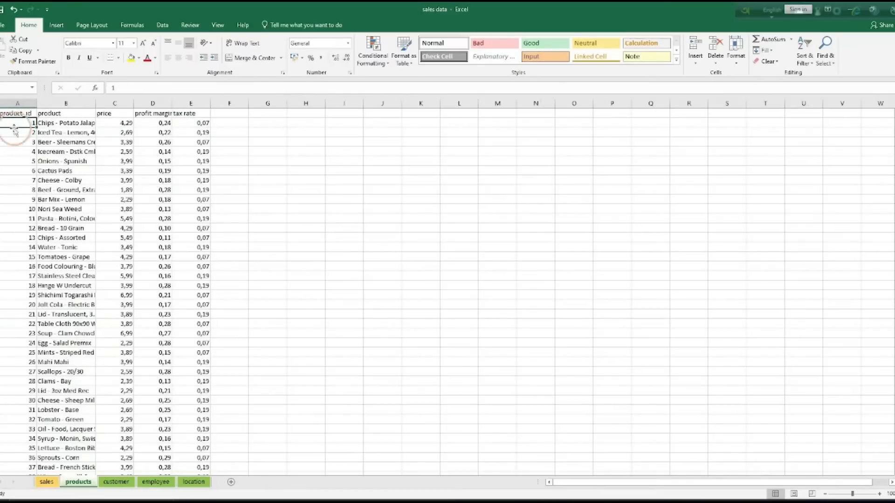
left_click(62, 124)
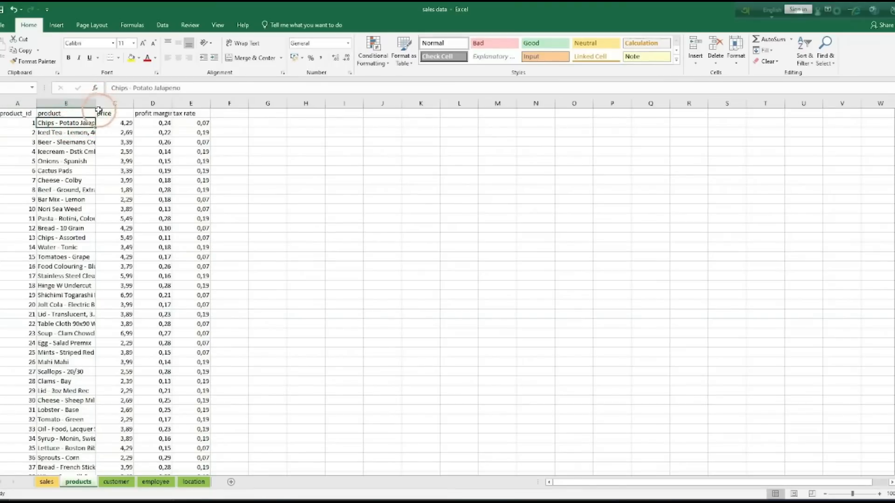
left_click(112, 124)
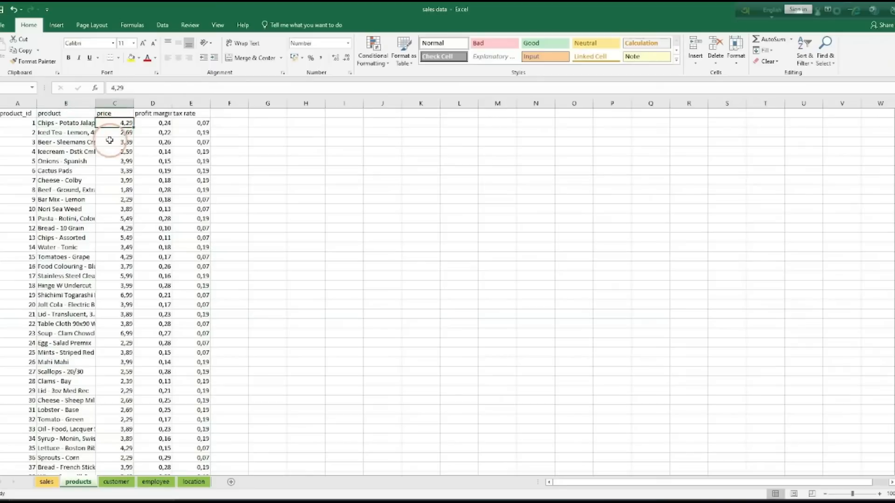
left_click(161, 123)
left_click(191, 123)
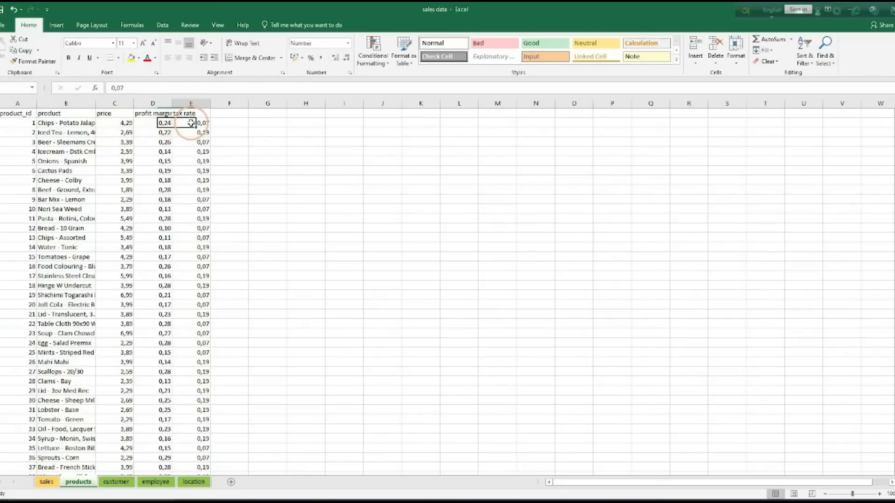
left_click(187, 127)
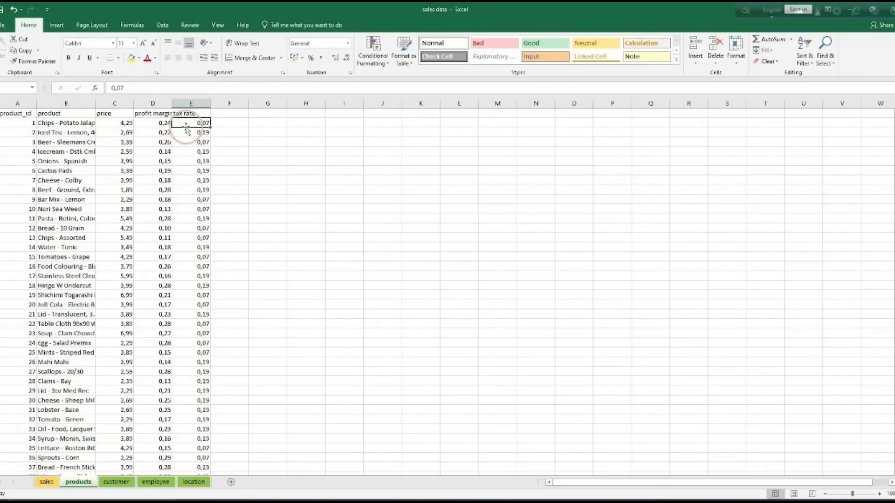
Look through the customer, employee and location sheets, and return to the sales sheet.
left_click(107, 485)
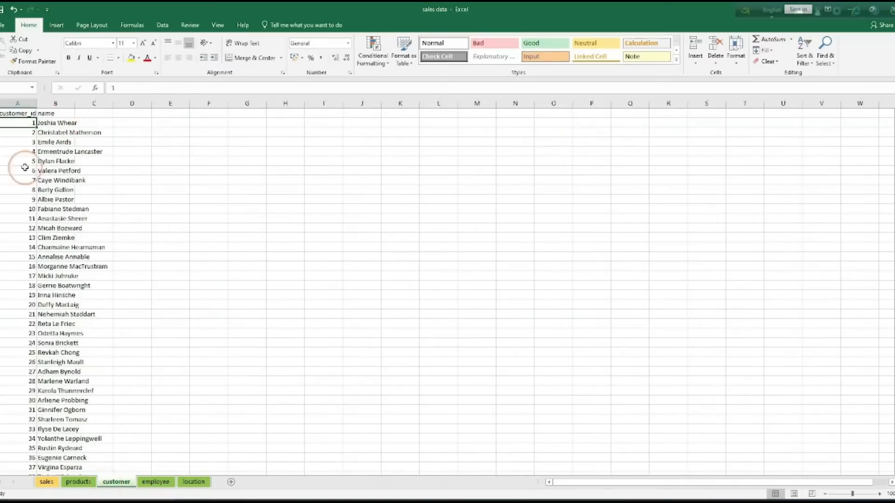
left_click(160, 481)
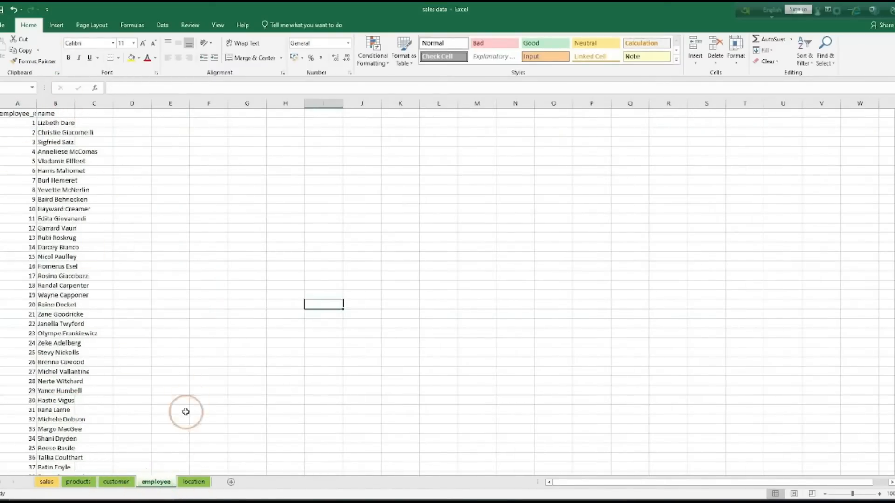
left_click(193, 482)
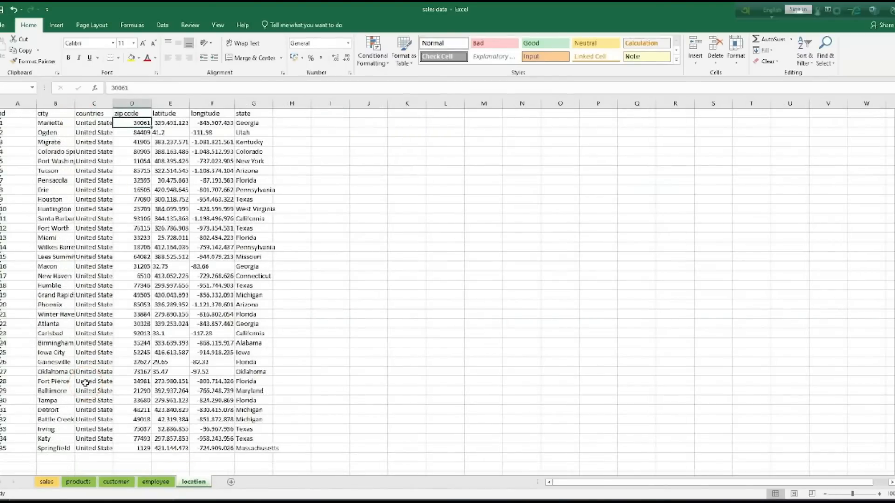
left_click(47, 482)
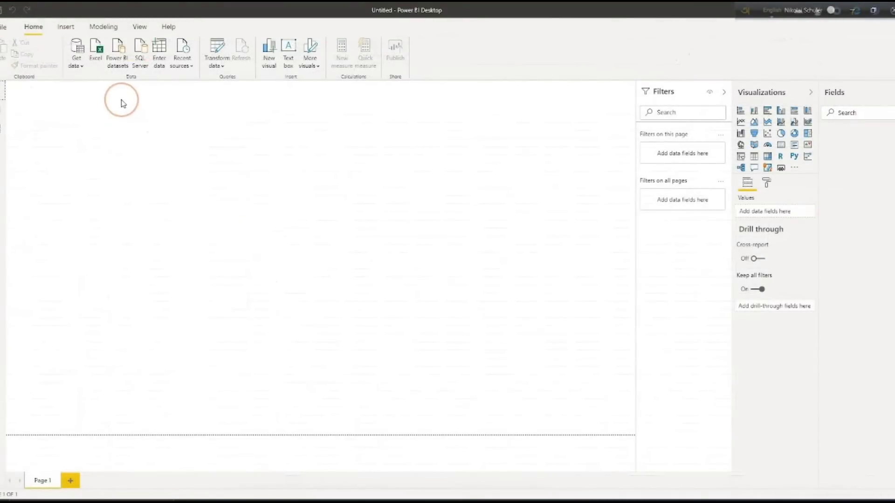
In Power BI Desktop, connect to the Excel workbook "sales data" as the data source.
left_click(79, 65)
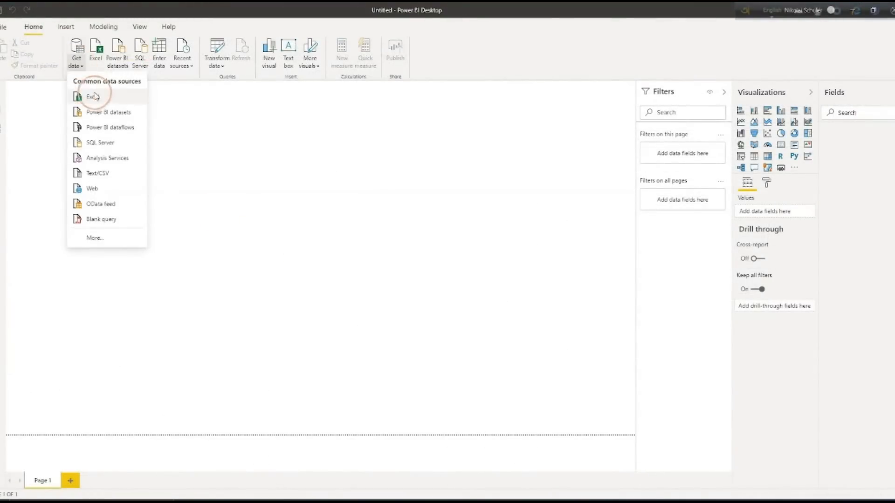
left_click(104, 97)
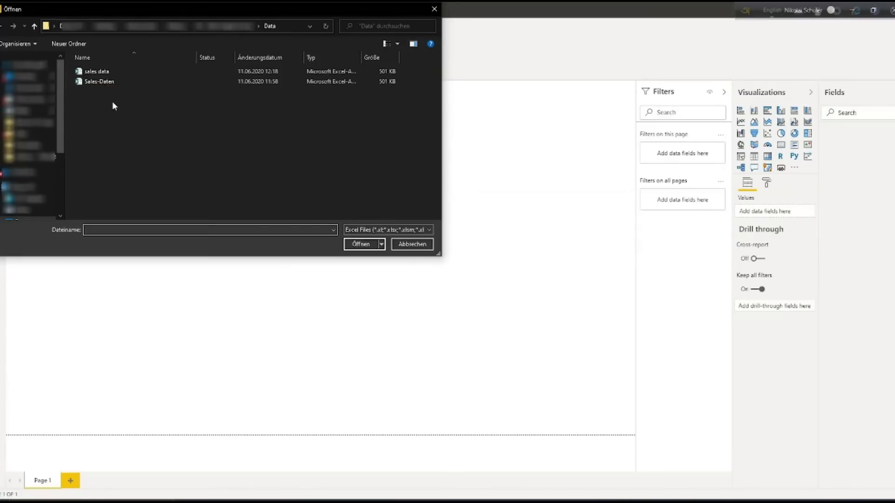
double_click(110, 71)
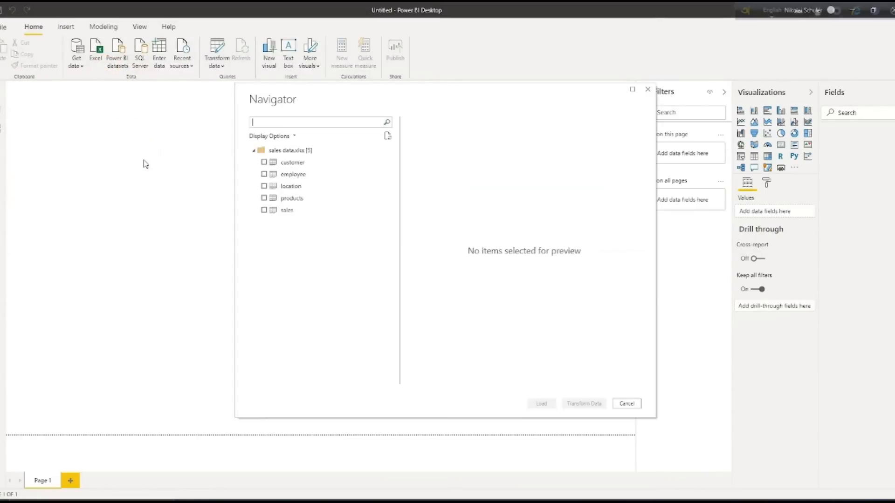
Load the customer, employee, location, products and sales tables from the workbook into the report.
left_click(264, 162)
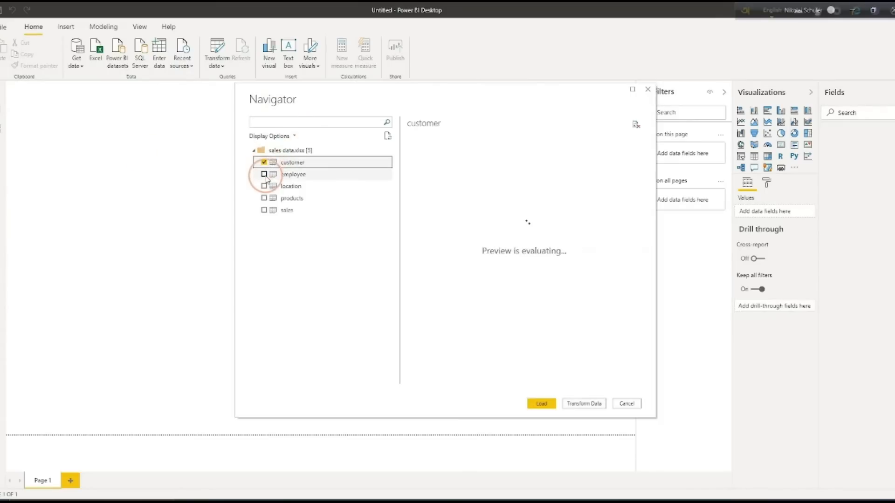
left_click(265, 175)
left_click(264, 186)
left_click(264, 198)
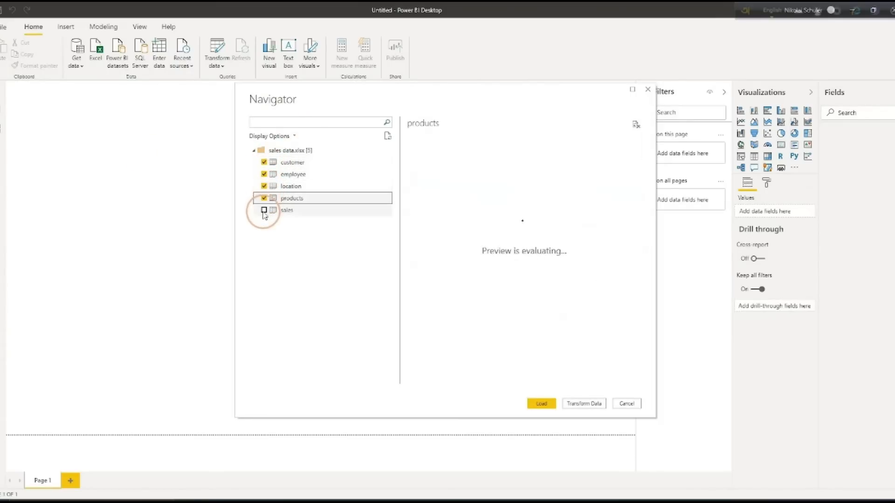
left_click(264, 211)
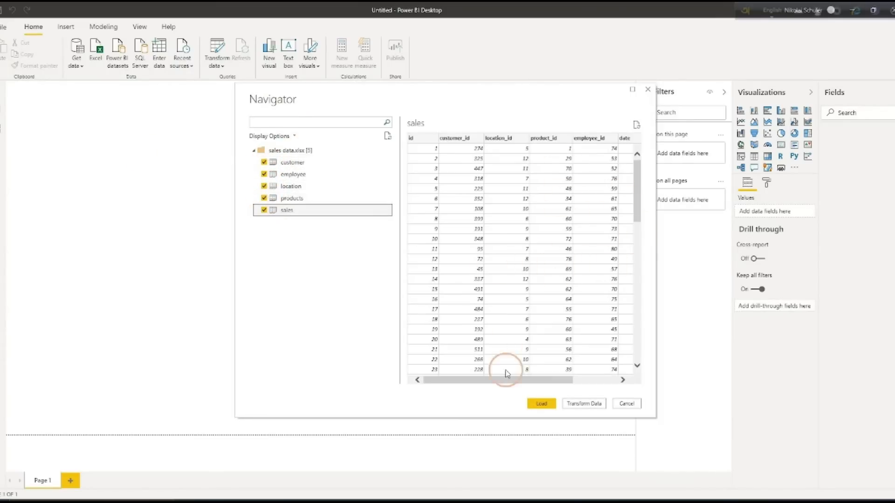
left_click_drag(518, 382, 488, 412)
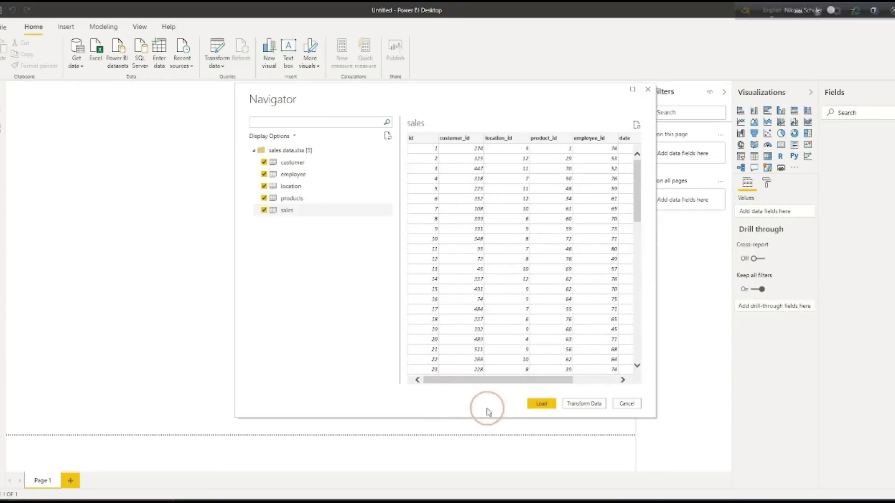
left_click(541, 404)
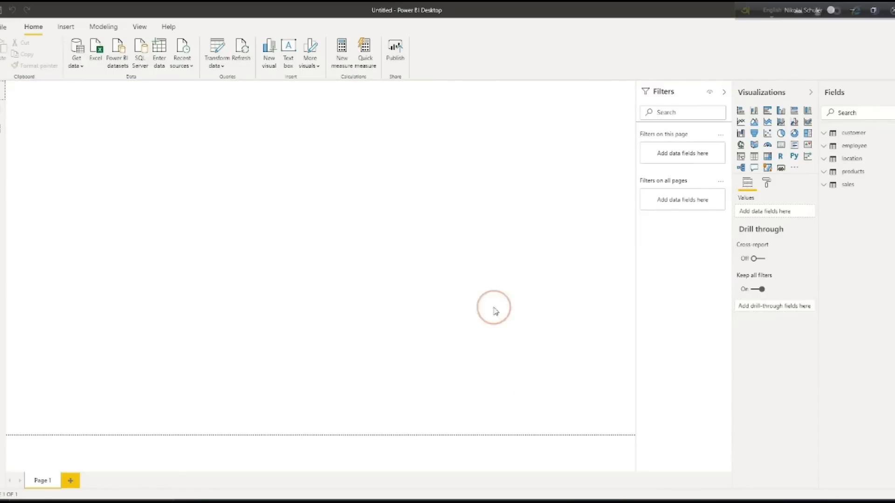
In the data model, edit the location–sales relationship so that location's id matches the location_id column of sales.
left_click(2, 130)
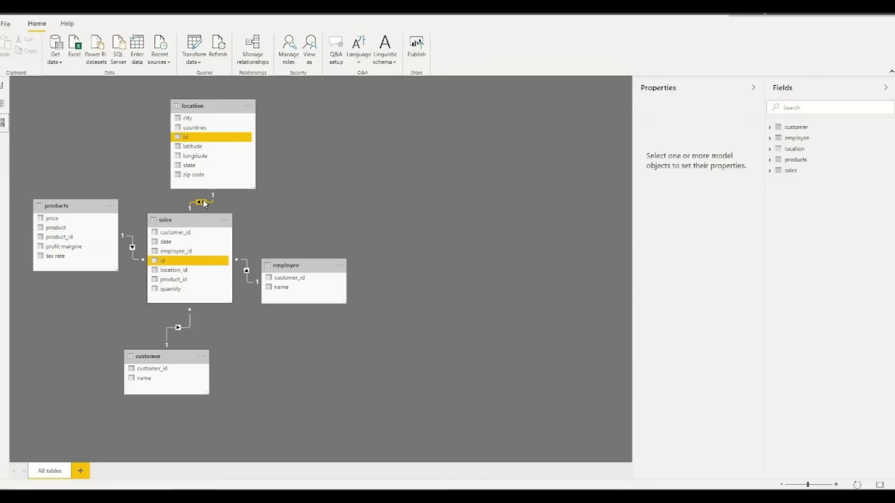
left_click(240, 204)
left_click(201, 203)
double_click(202, 204)
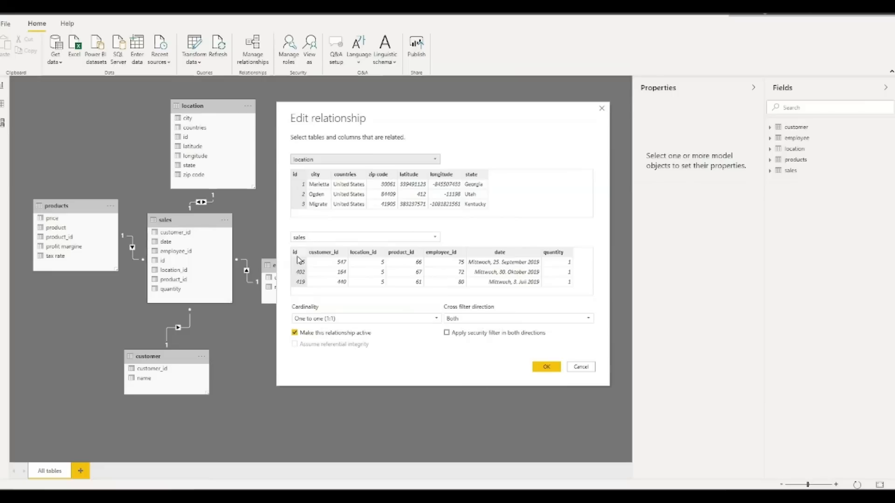
left_click(363, 256)
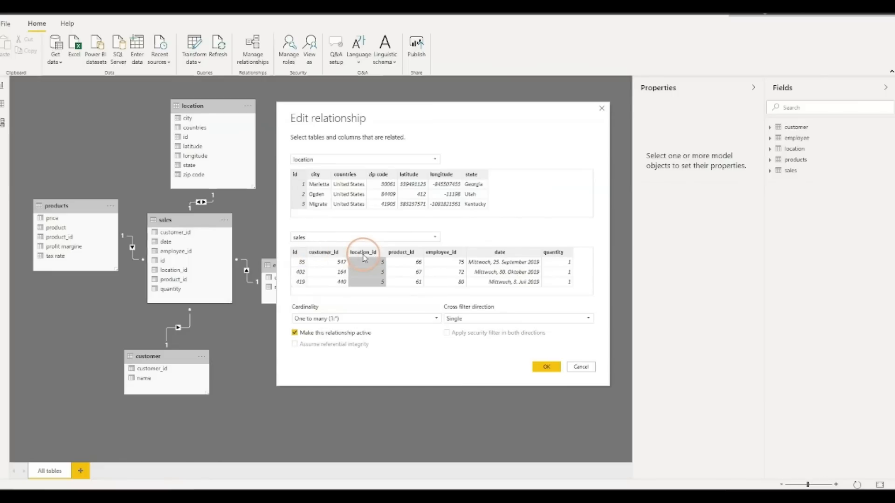
left_click(364, 261)
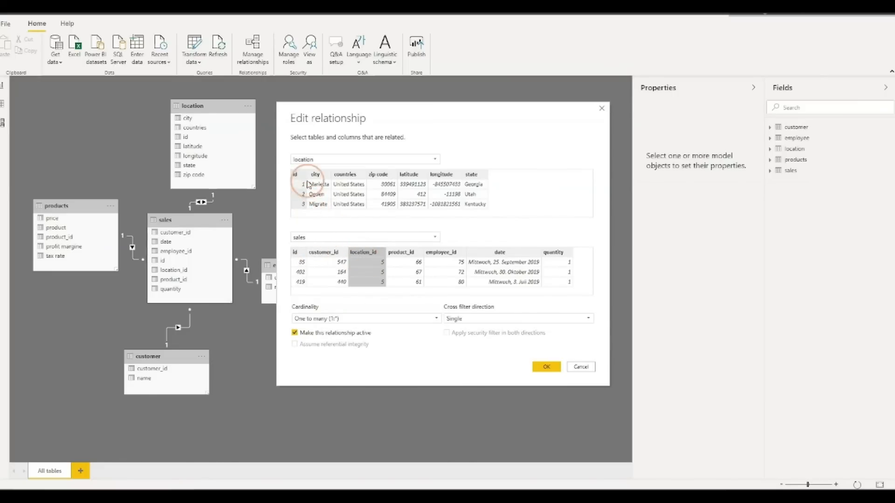
left_click(298, 163)
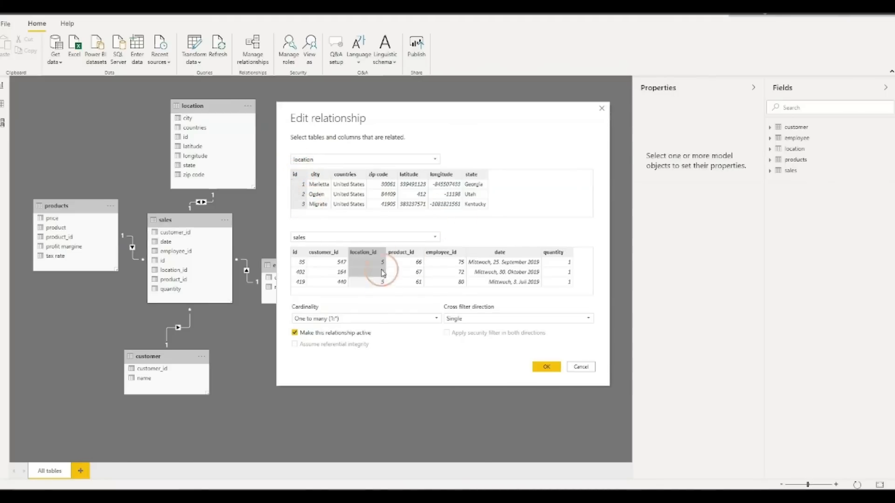
left_click(547, 367)
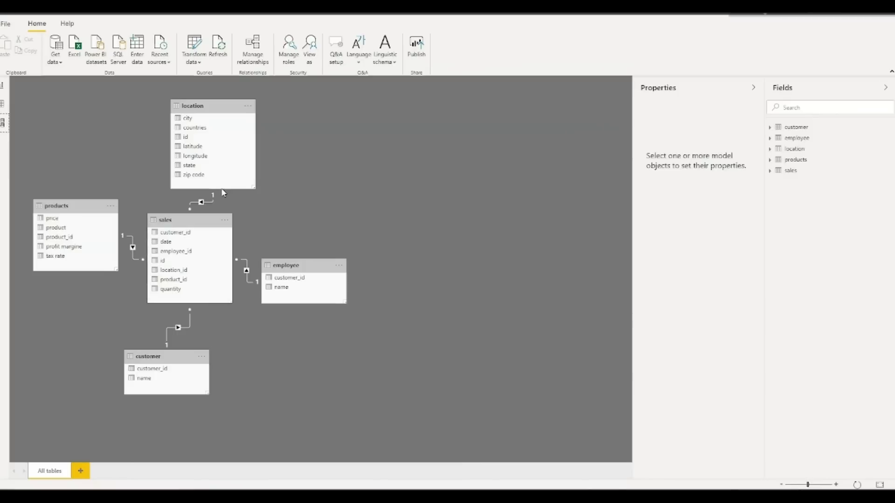
left_click(222, 189)
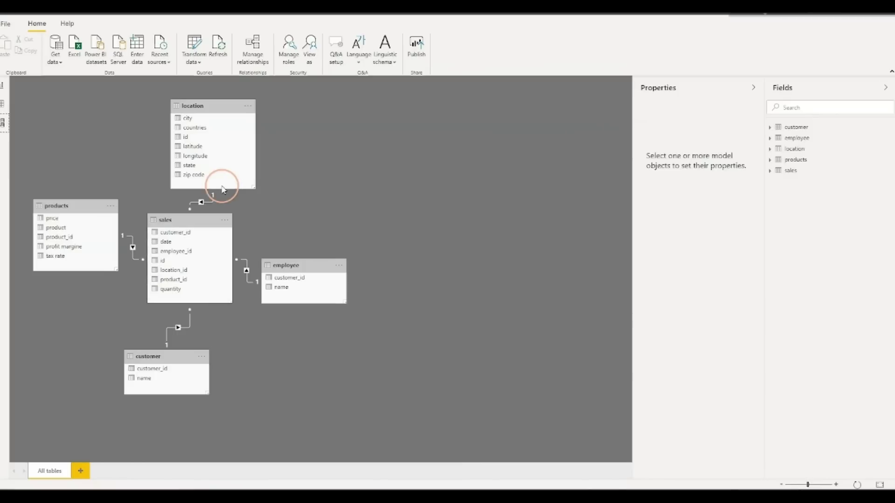